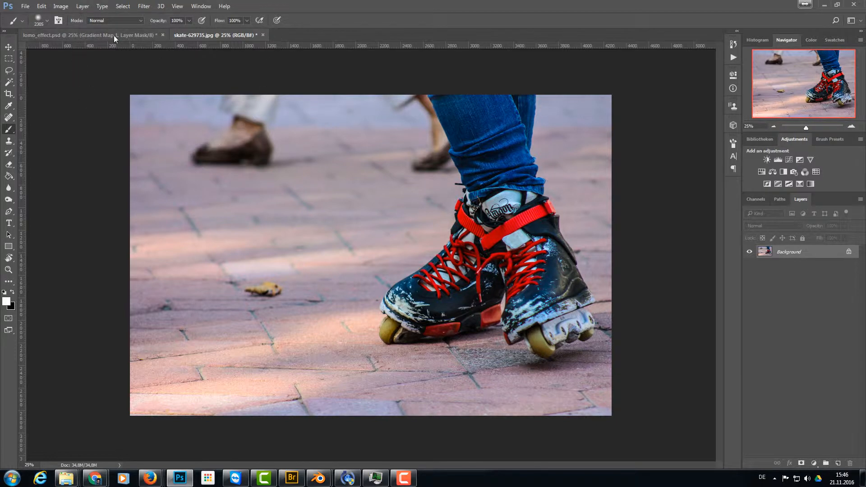
Add a Curves adjustment layer and shape its Red channel into an S-curve with input/output points 52/44 and 210/219
{"action": "left_click", "coordinate": [790, 159]}
{"action": "left_click", "coordinate": [670, 115]}
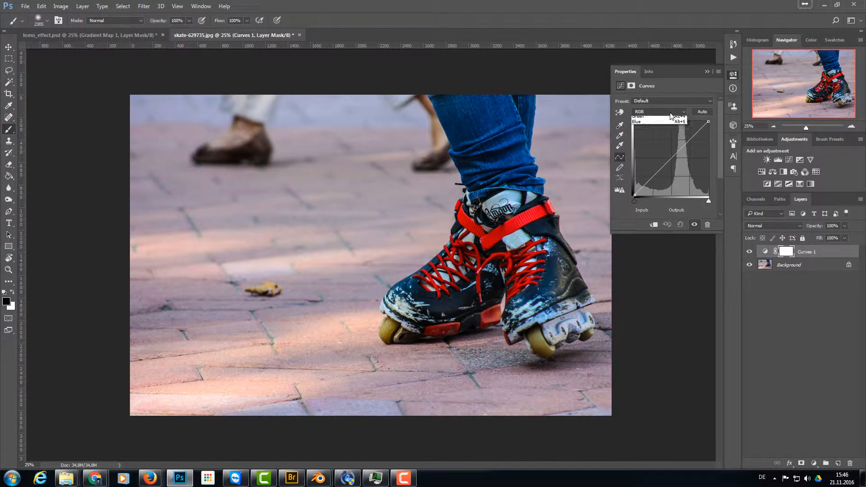
{"action": "left_click", "coordinate": [654, 123]}
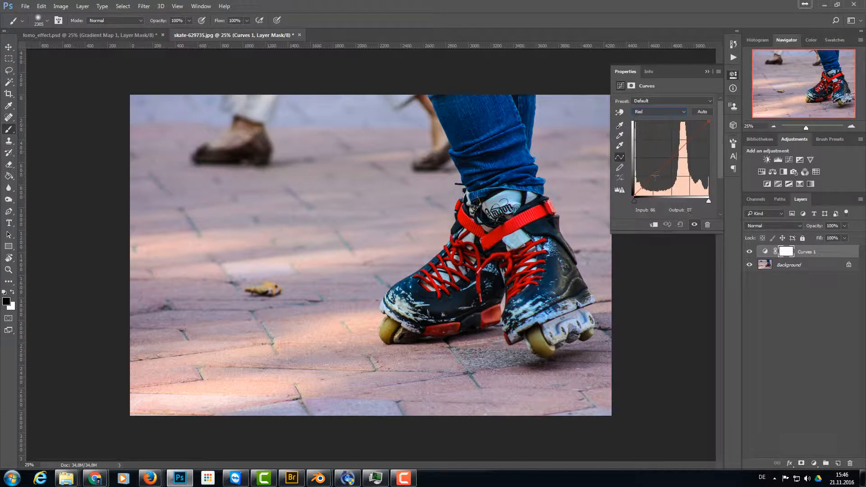
{"action": "left_click_drag", "start_coordinate": [655, 175], "coordinate": [650, 182]}
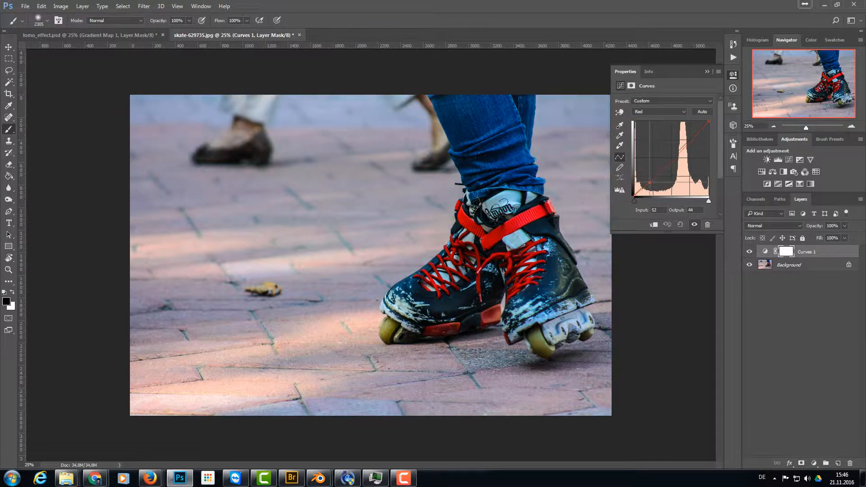
{"action": "left_click_drag", "start_coordinate": [694, 135], "coordinate": [695, 132]}
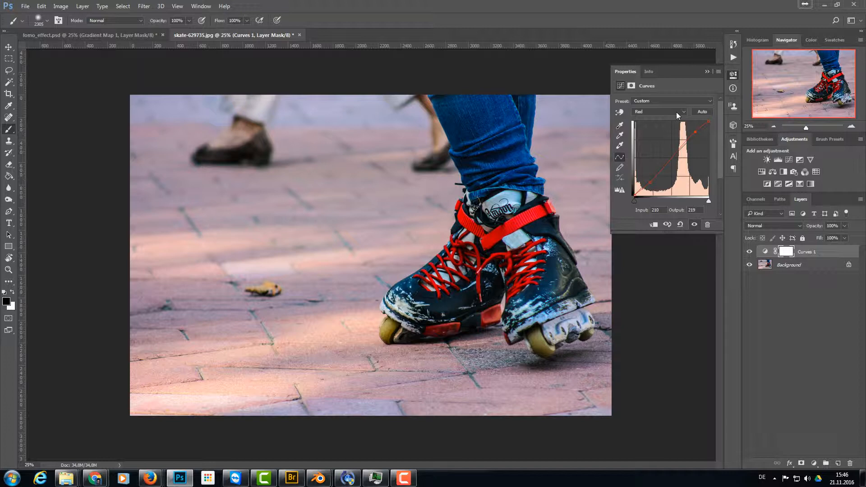
Shape the Green channel curve into an S-curve with input/output points 51/42 and 197/206
{"action": "left_click", "coordinate": [676, 113]}
{"action": "left_click", "coordinate": [677, 129]}
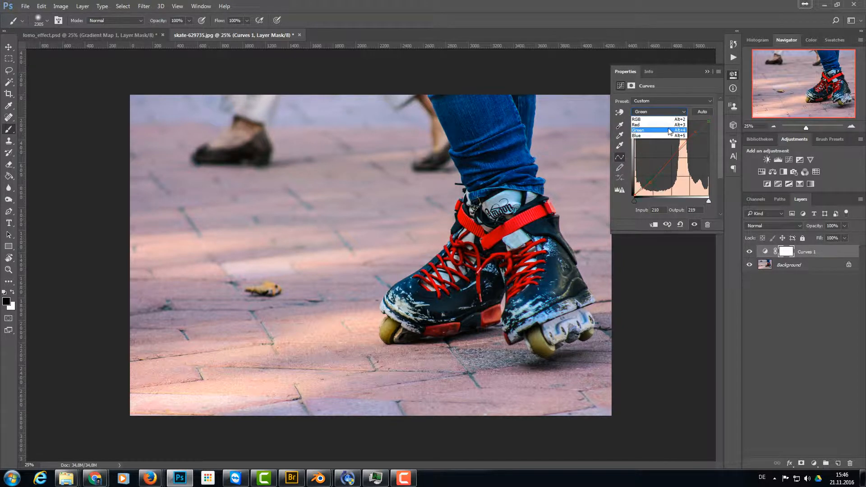
{"action": "left_click", "coordinate": [648, 182]}
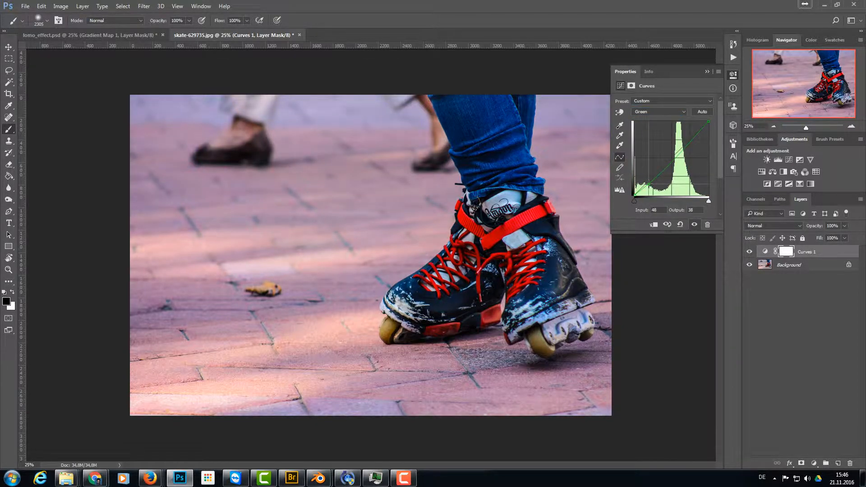
{"action": "left_click", "coordinate": [692, 136]}
{"action": "left_click_drag", "start_coordinate": [693, 137], "coordinate": [692, 134]}
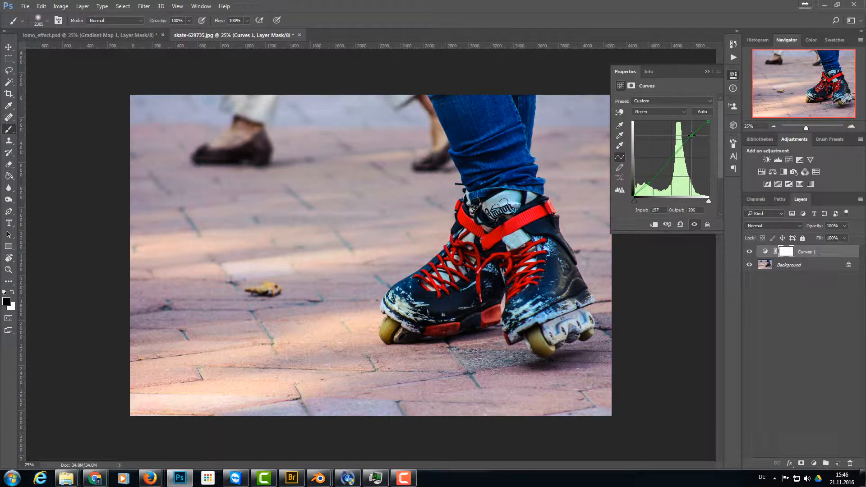
{"action": "left_click_drag", "start_coordinate": [648, 182], "coordinate": [649, 182]}
Shape the Blue channel curve into an S-curve with input/output points 47/35 and 190/204
{"action": "left_click", "coordinate": [678, 111]}
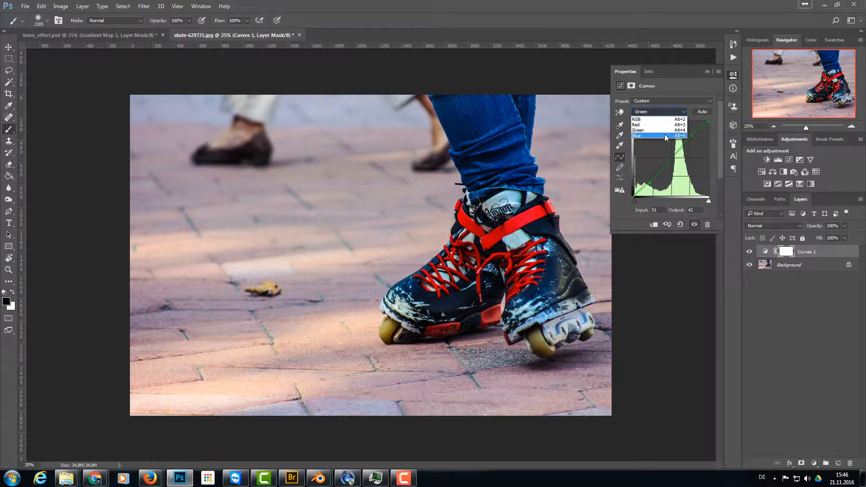
{"action": "left_click", "coordinate": [664, 134]}
{"action": "left_click_drag", "start_coordinate": [646, 188], "coordinate": [648, 186]}
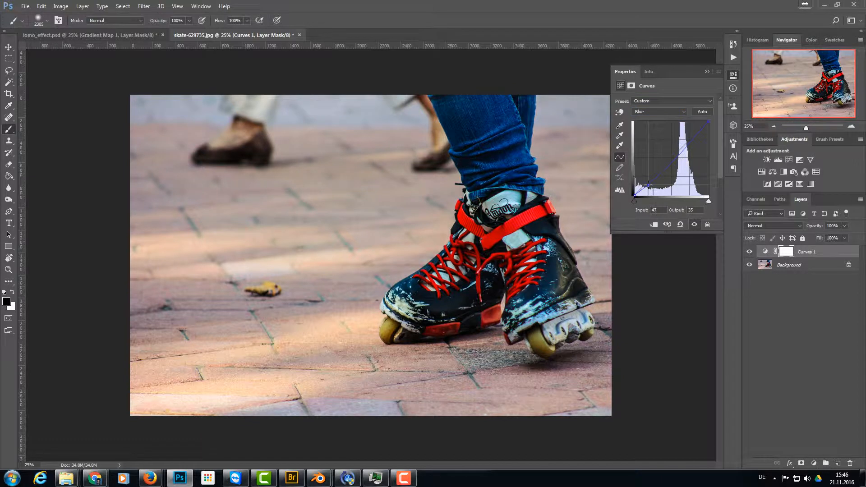
{"action": "left_click_drag", "start_coordinate": [691, 138], "coordinate": [689, 136]}
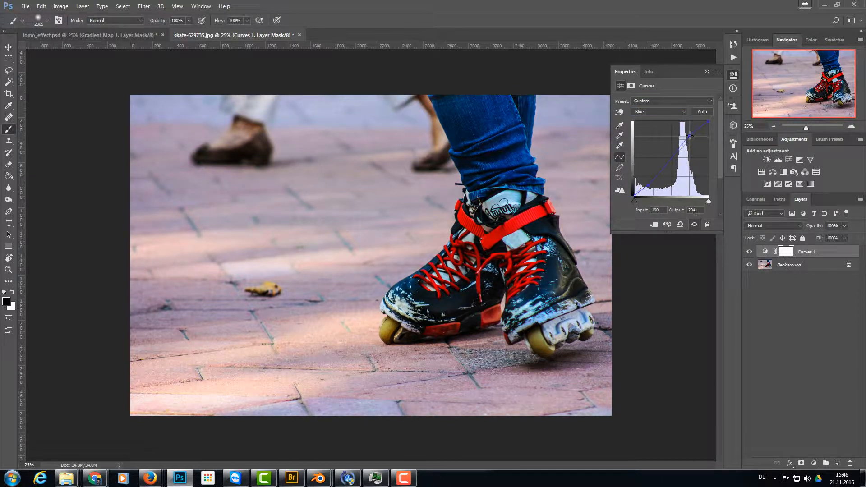
{"action": "left_click", "coordinate": [795, 253]}
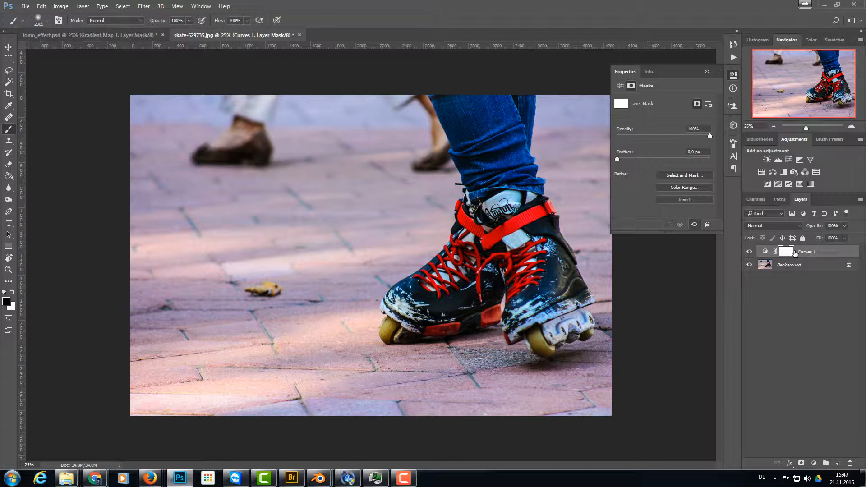
Add a Gradient Map adjustment layer above the curves and set its blend mode to Overlay
{"action": "left_click", "coordinate": [811, 184]}
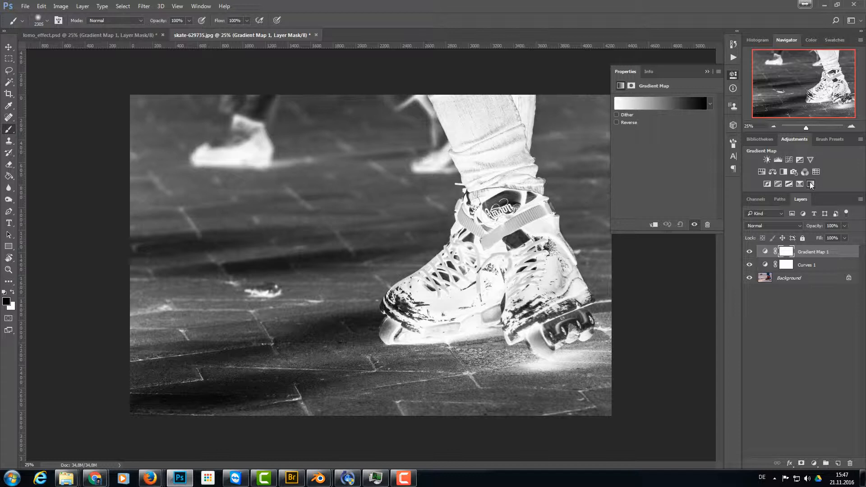
{"action": "left_click", "coordinate": [782, 226]}
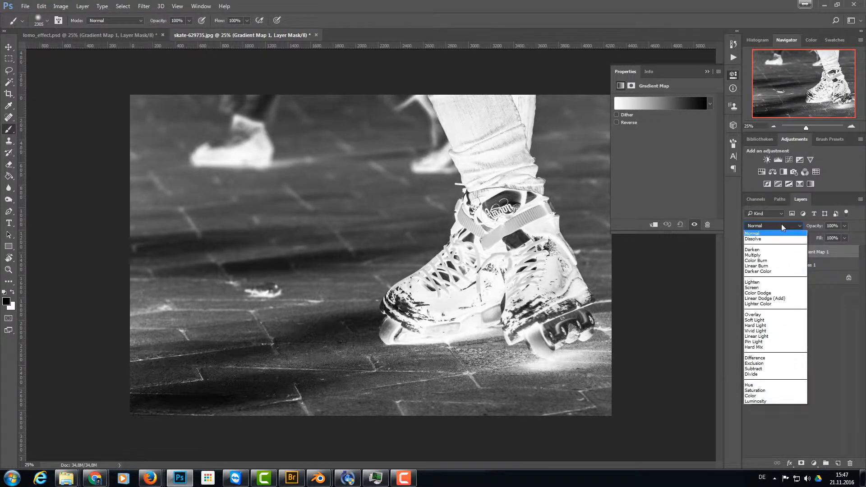
{"action": "left_click", "coordinate": [784, 315]}
Reduce the Gradient Map layer's opacity to 37% and deselect the layer
{"action": "left_click", "coordinate": [845, 226]}
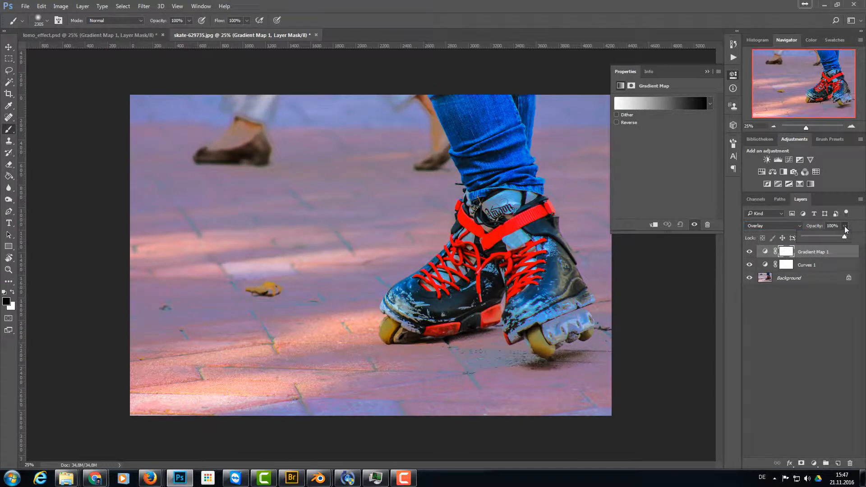
{"action": "left_click_drag", "start_coordinate": [824, 237], "coordinate": [811, 235]}
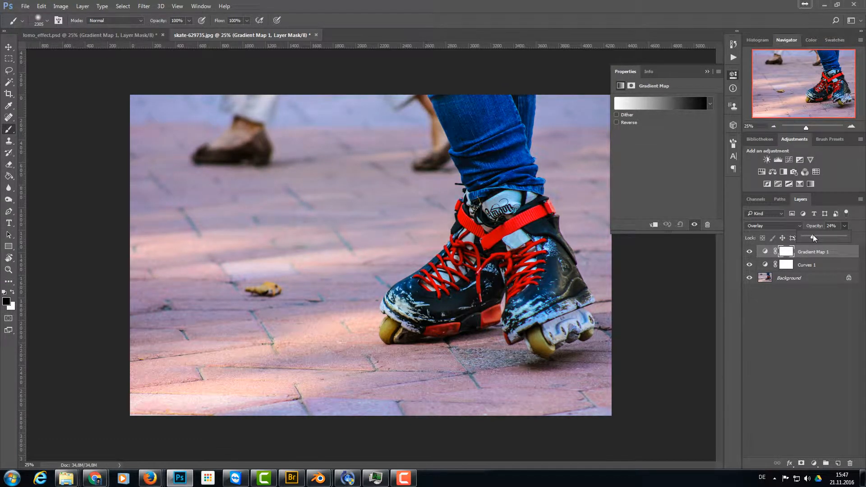
{"action": "left_click_drag", "start_coordinate": [819, 237], "coordinate": [822, 237]}
{"action": "left_click_drag", "start_coordinate": [819, 234], "coordinate": [820, 230]}
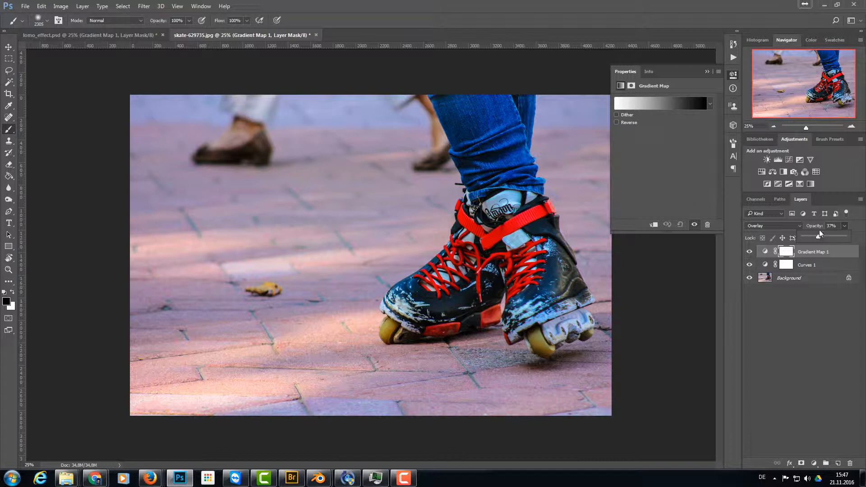
{"action": "left_click", "coordinate": [826, 307]}
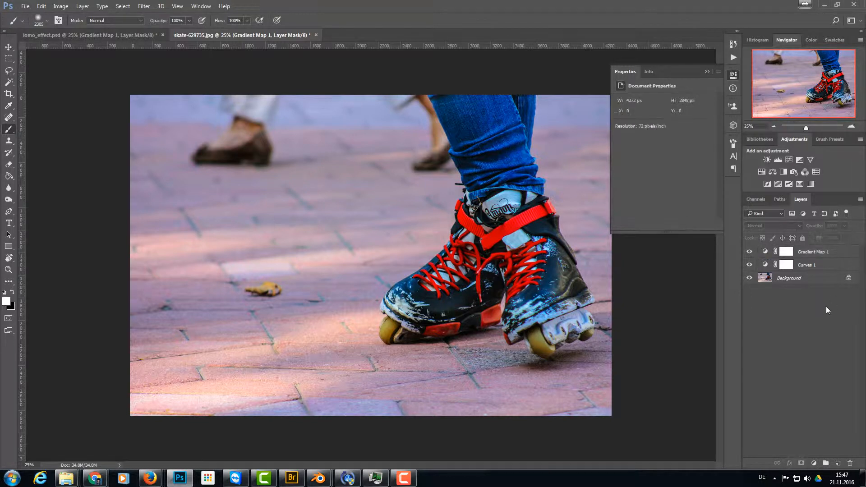
Add a Levels adjustment with midtones 0.72 and white input 211, and stamp all visible layers into a new layer on top
{"action": "left_click", "coordinate": [778, 159]}
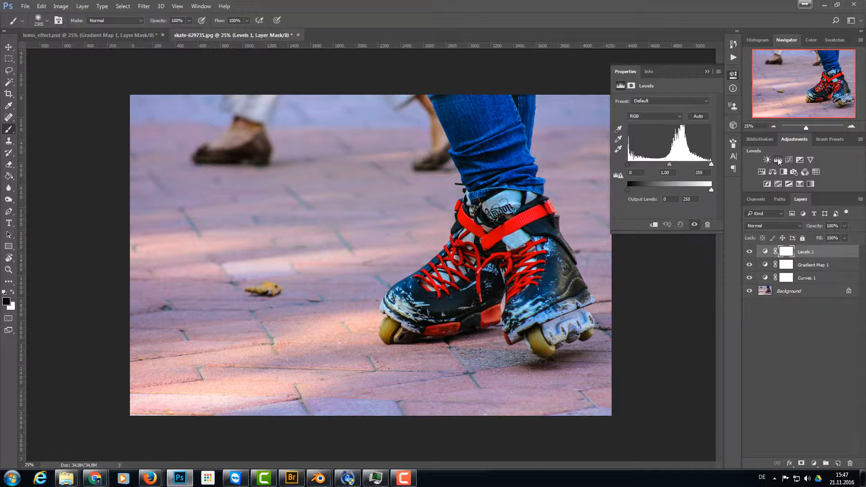
{"action": "mouse_move", "coordinate": [712, 164]}
{"action": "left_mouse_down"}
{"action": "mouse_move", "coordinate": [672, 164]}
{"action": "mouse_move", "coordinate": [697, 164]}
{"action": "left_mouse_up"}
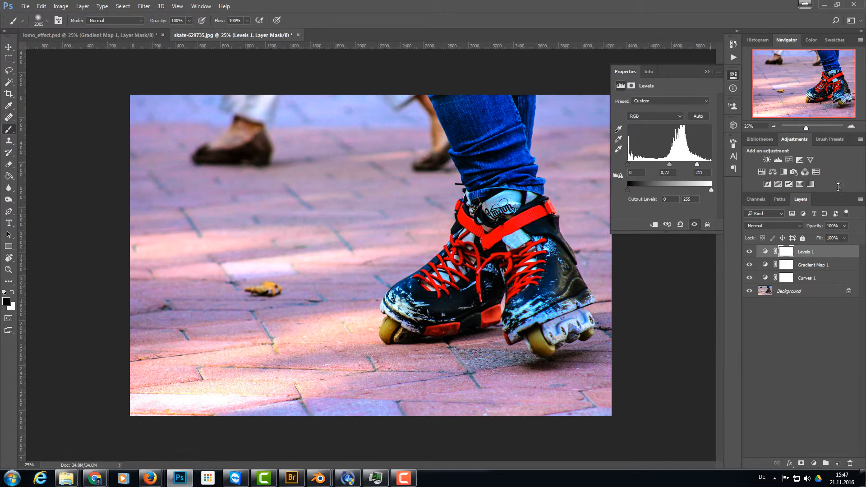
{"action": "left_click", "coordinate": [836, 254]}
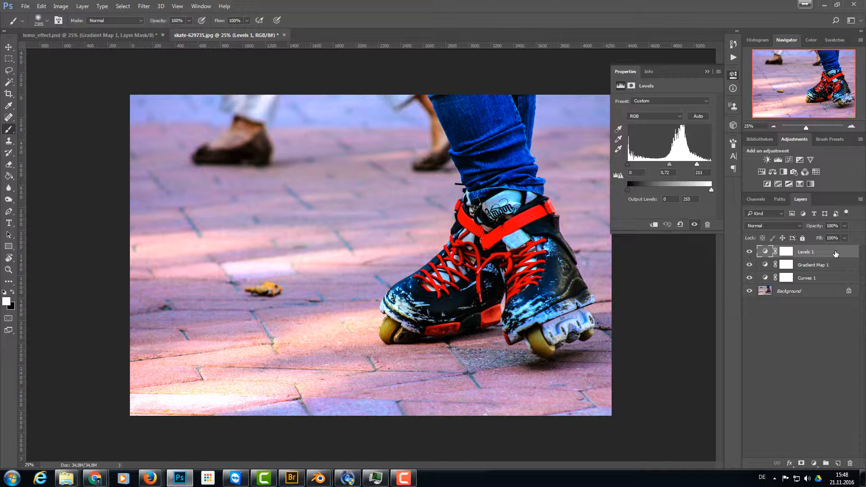
{"action": "key", "text": "ctrl+shift+alt+e"}
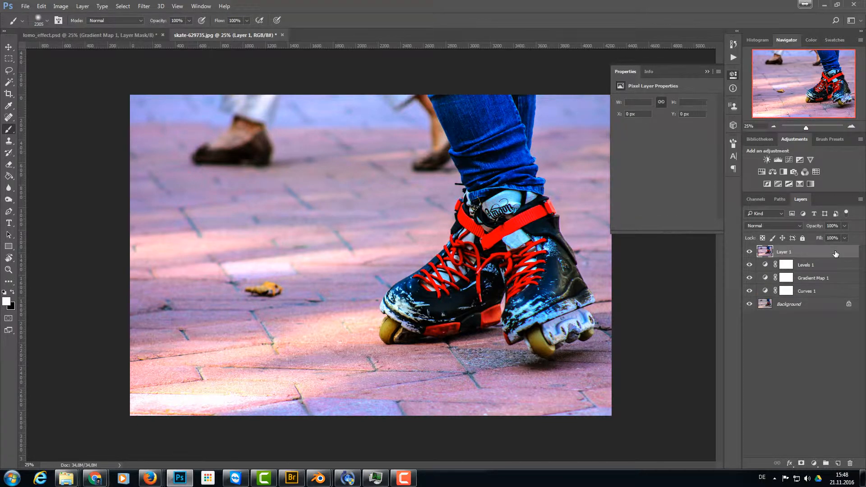
Apply the Camera Raw filter to the stamped layer with a post-crop vignette: Amount -29, Midpoint 41 and a slightly adjusted Feather
{"action": "left_click", "coordinate": [144, 6]}
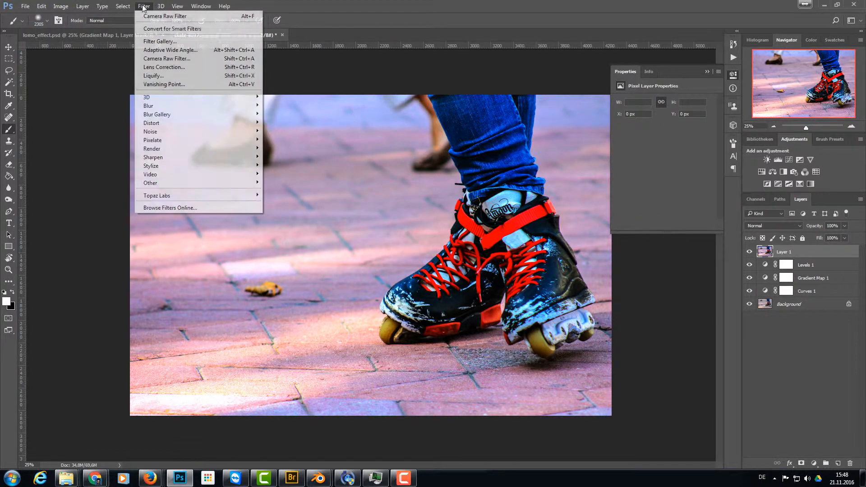
{"action": "left_click", "coordinate": [187, 59]}
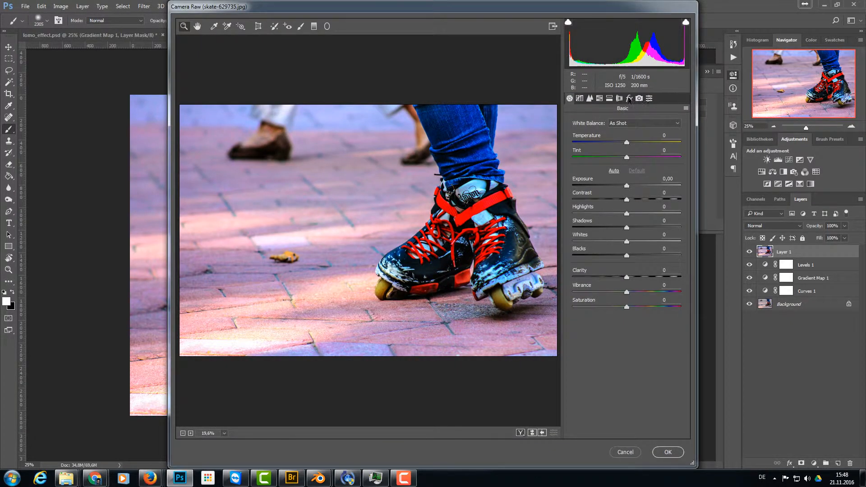
{"action": "left_click", "coordinate": [629, 98]}
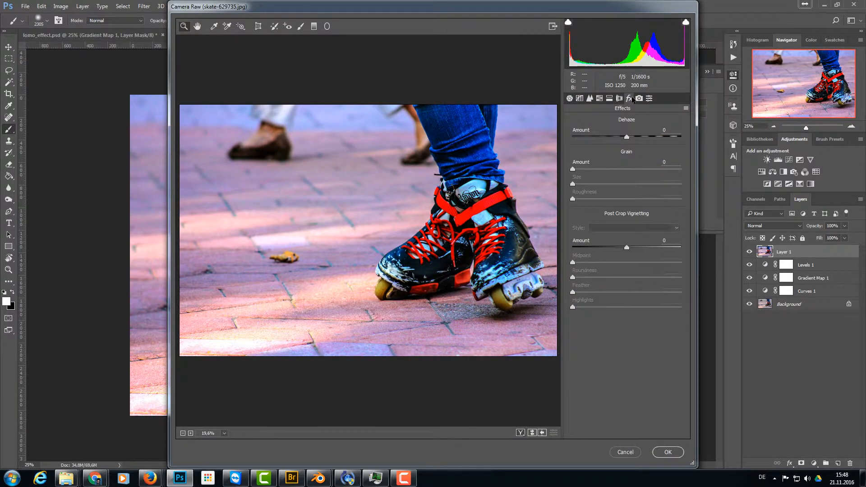
{"action": "left_click_drag", "start_coordinate": [627, 247], "coordinate": [619, 263]}
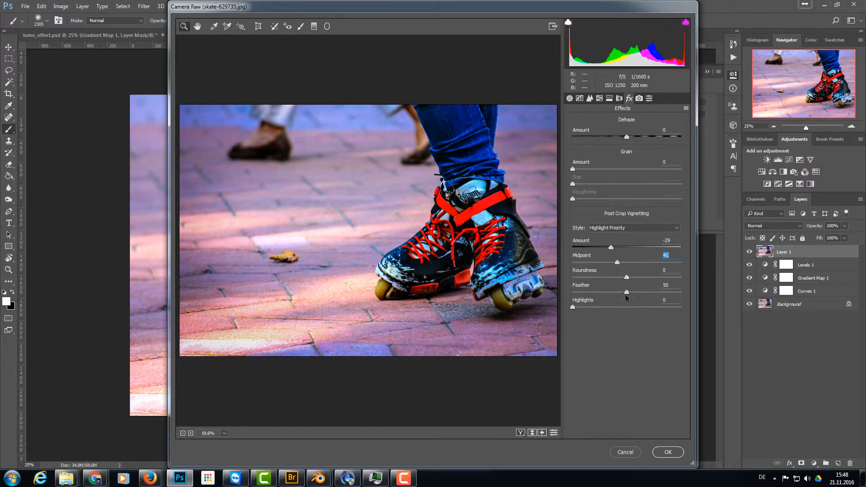
{"action": "left_click_drag", "start_coordinate": [627, 292], "coordinate": [628, 295]}
{"action": "left_click", "coordinate": [665, 452]}
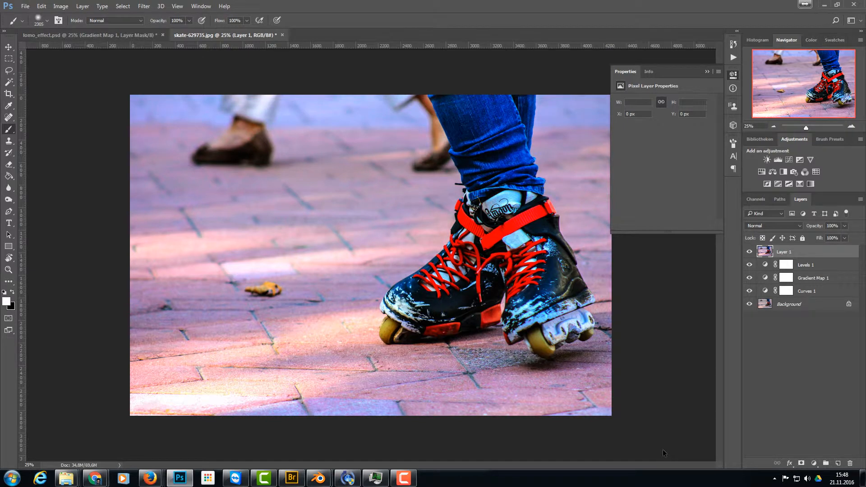